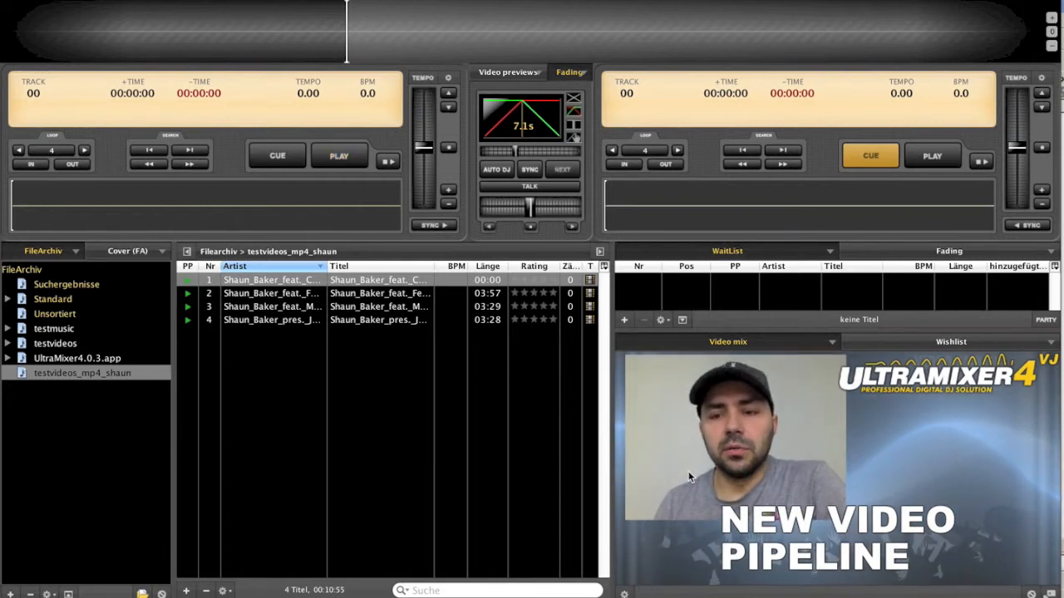
- Arrange the Webcam Video-Konfiguration dialog beside the repositioned separate Video output window
left_click(625, 593)
left_click_drag(773, 55, 350, 99)
key("Return")
left_click_drag(361, 174, 385, 201)
mouse_move(448, 108)
left_mouse_down()
mouse_move(835, 87)
mouse_move(871, 64)
left_mouse_up()
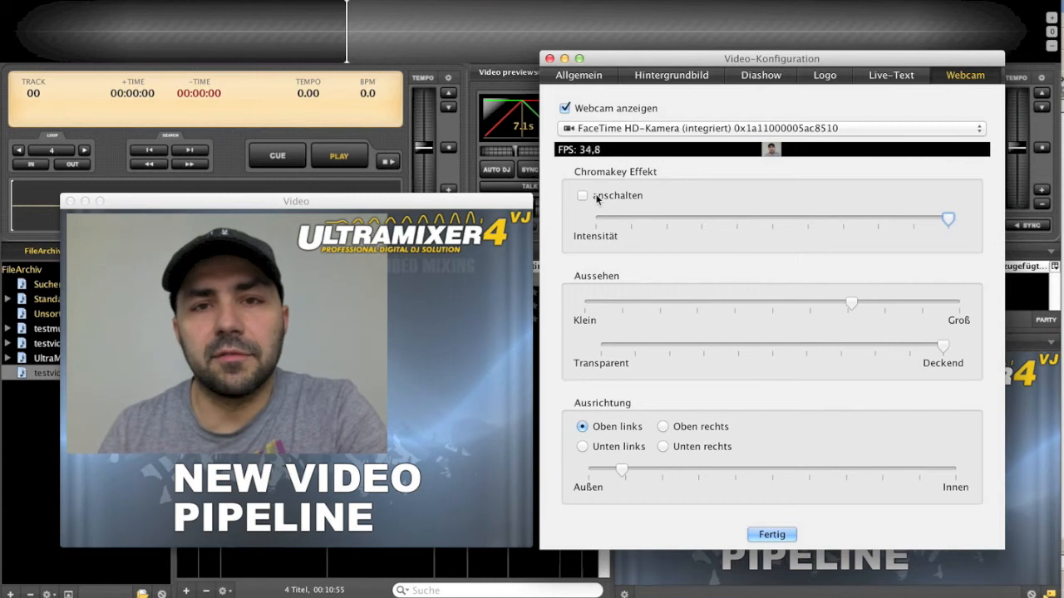
- Lower the Chromakey Intensität slider to about the middle so the wall blends into the background
left_click_drag(837, 223, 796, 226)
left_click_drag(802, 223, 796, 223)
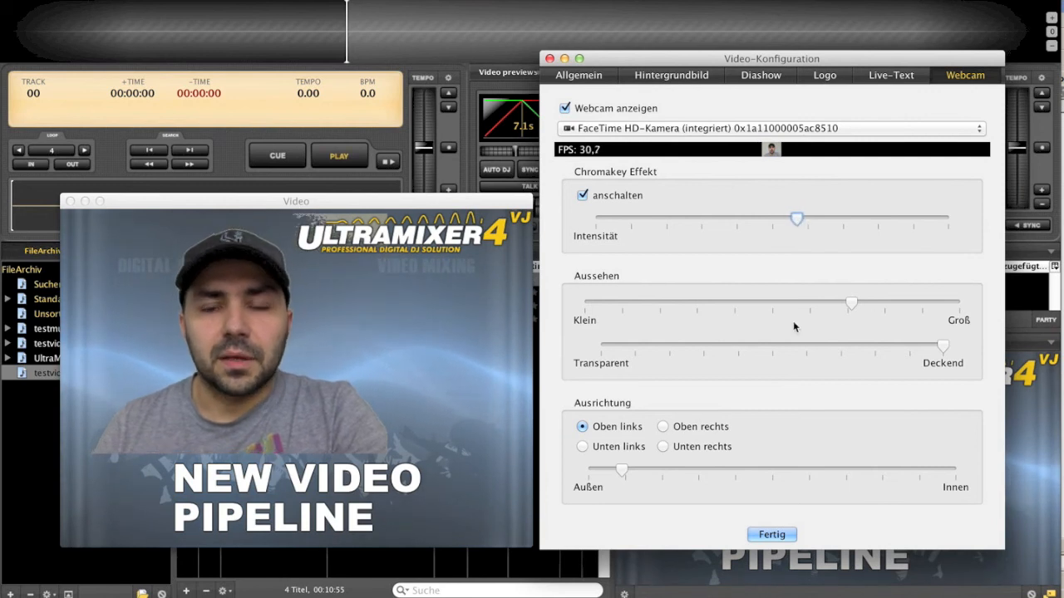